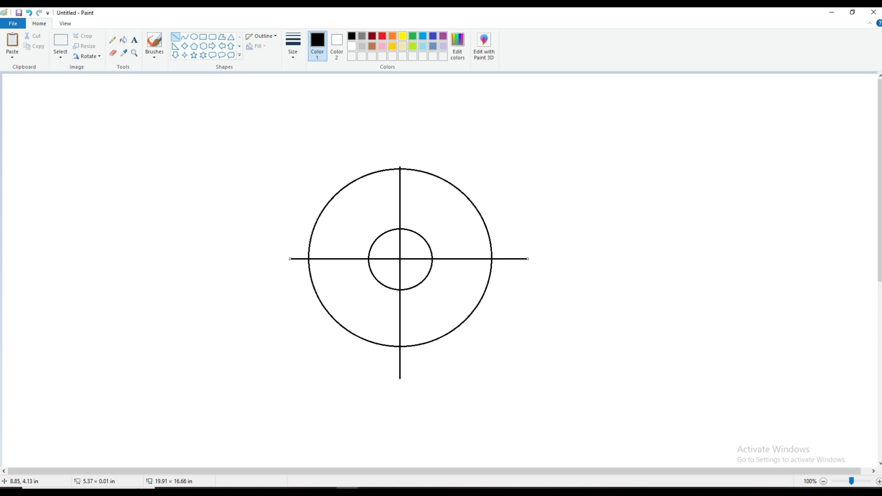
Draw two crossing diagonal lines, each about 3.5 × 3.5 in, through the centre of the concentric circles.
mouse_move(466, 190)
mouse_down()
mouse_move(382, 272)
mouse_move(398, 255)
mouse_up()
drag(331, 192, 477, 338)
drag(397, 263, 398, 260)
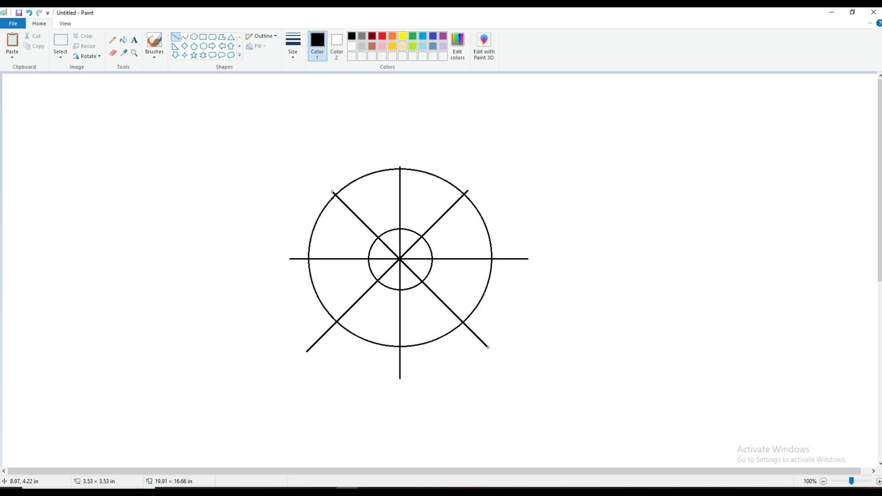
Draw four more straight lines through the centre, splitting each gap between the existing spokes.
drag(291, 217, 519, 304)
drag(355, 160, 457, 385)
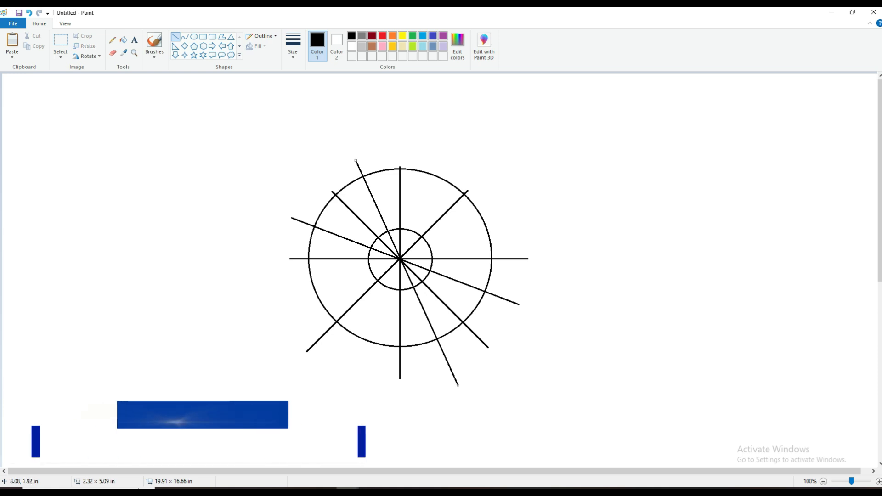
drag(355, 160, 352, 157)
drag(437, 157, 355, 383)
drag(289, 310, 500, 213)
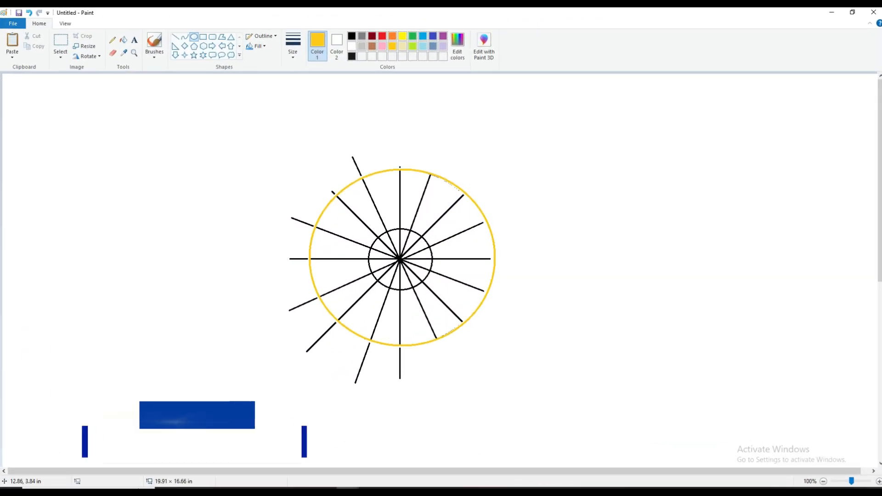
Fill the spoke ends that stick out beyond the gold circle with white to hide them.
click(124, 40)
click(352, 46)
click(357, 175)
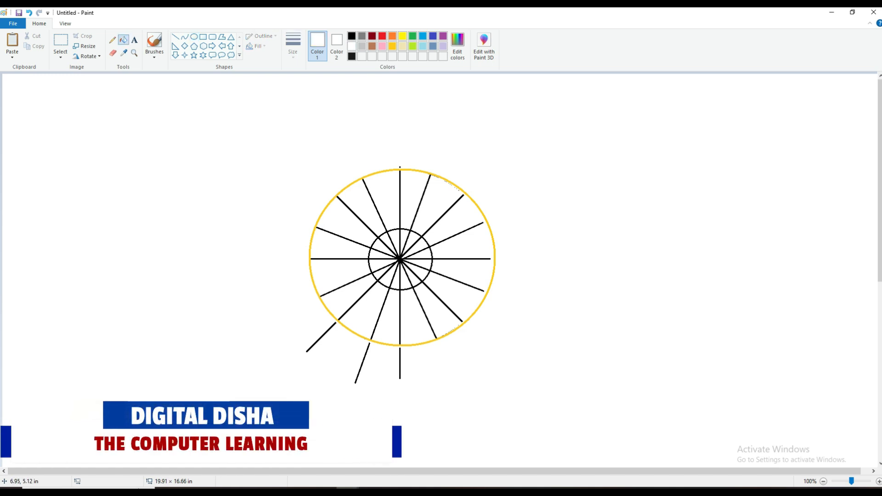
click(313, 285)
click(327, 330)
click(367, 349)
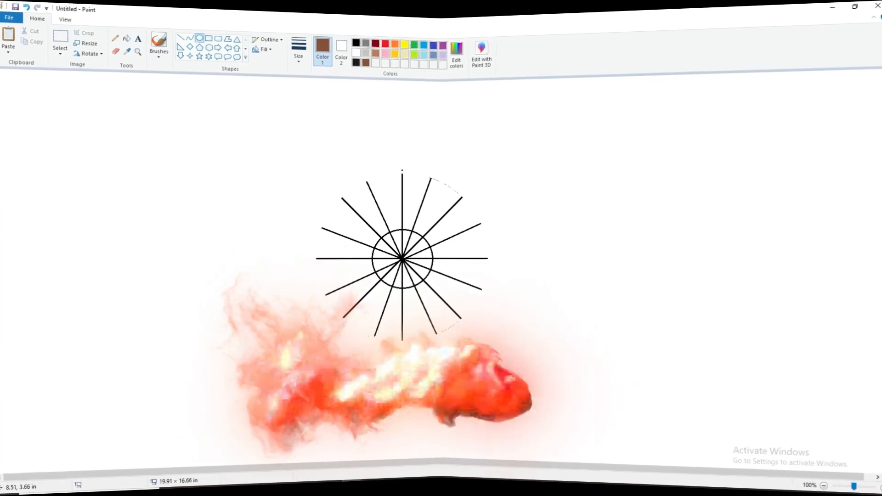
Resize the brown circle to about 1.4 in across so it covers the black inner circle's outline.
drag(405, 236, 405, 230)
drag(379, 259, 369, 259)
drag(400, 287, 400, 289)
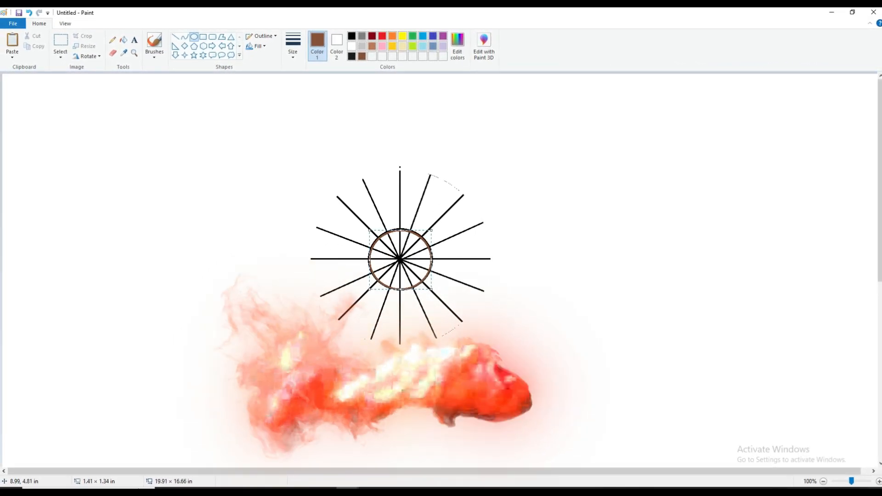
drag(400, 230, 397, 227)
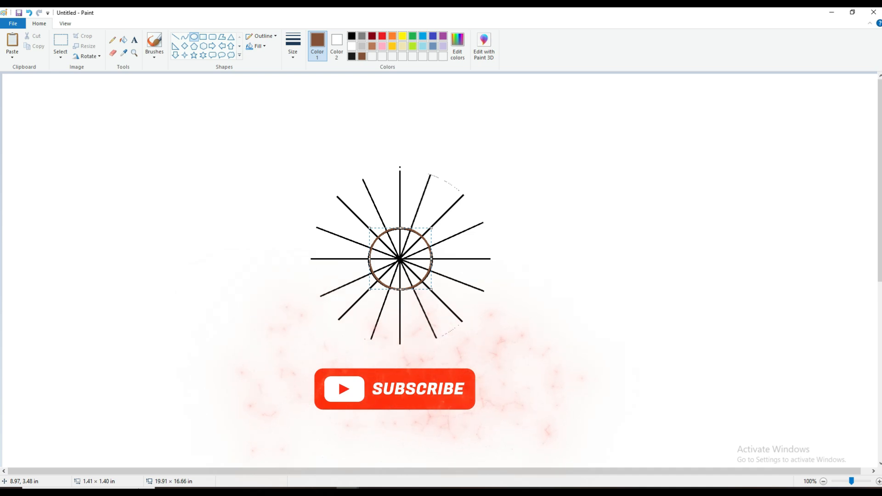
drag(369, 259, 368, 258)
drag(401, 289, 400, 291)
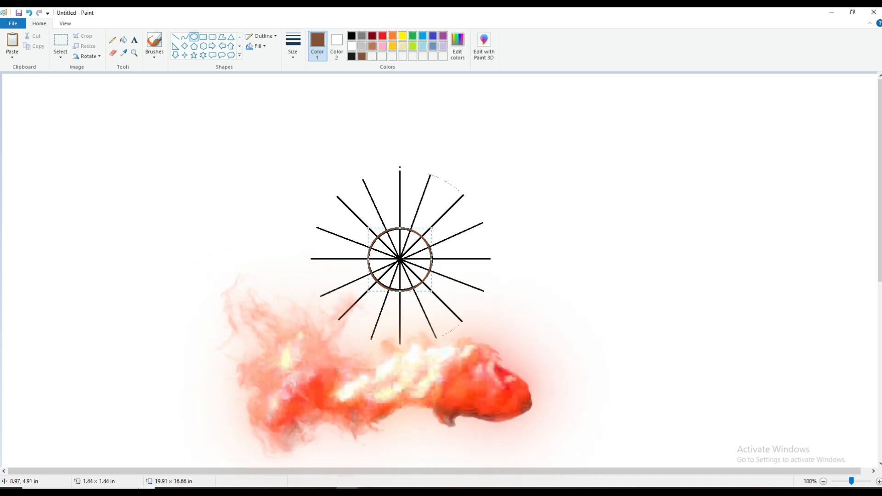
drag(431, 259, 433, 259)
drag(400, 292, 399, 291)
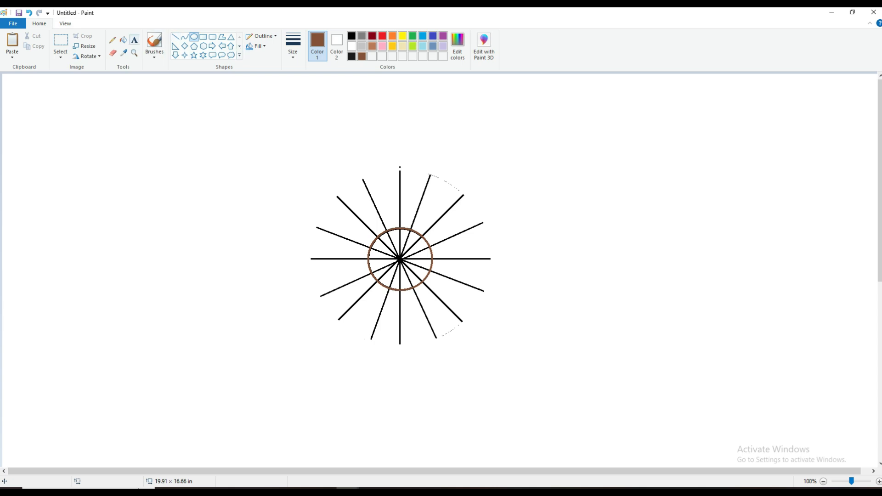
Fill all the wedges inside the brown inner circle with black.
click(351, 56)
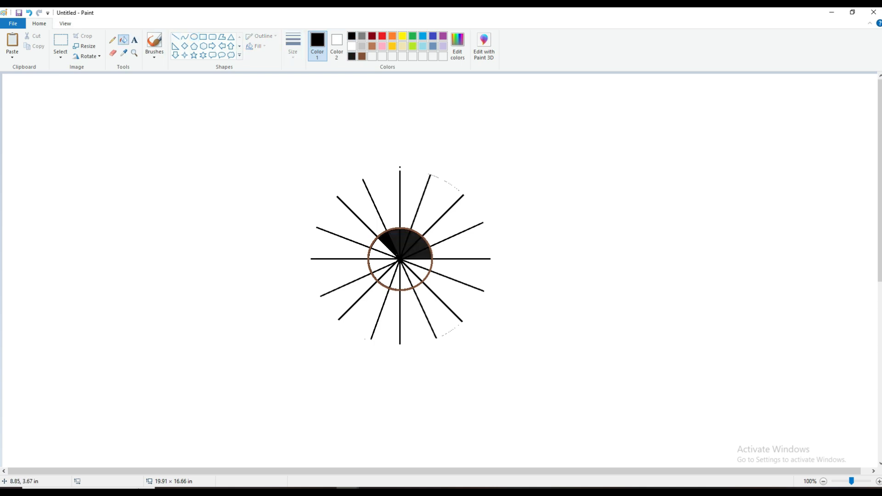
click(419, 271)
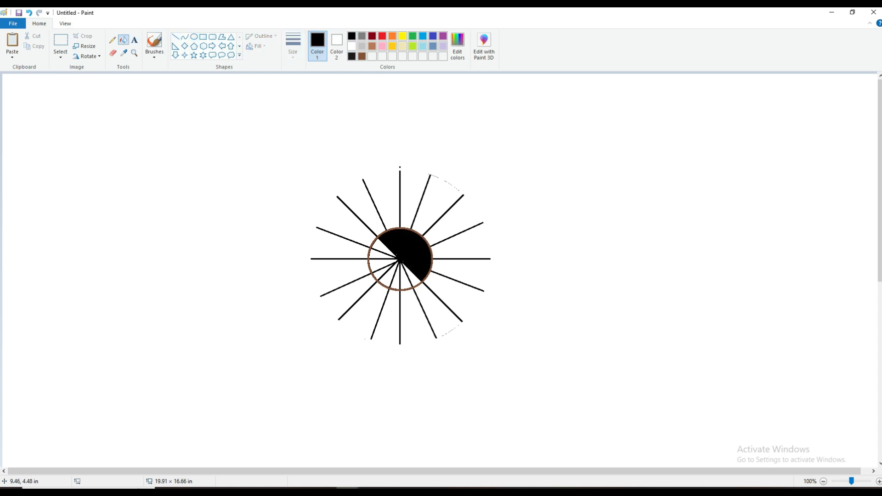
click(395, 280)
click(389, 276)
click(381, 273)
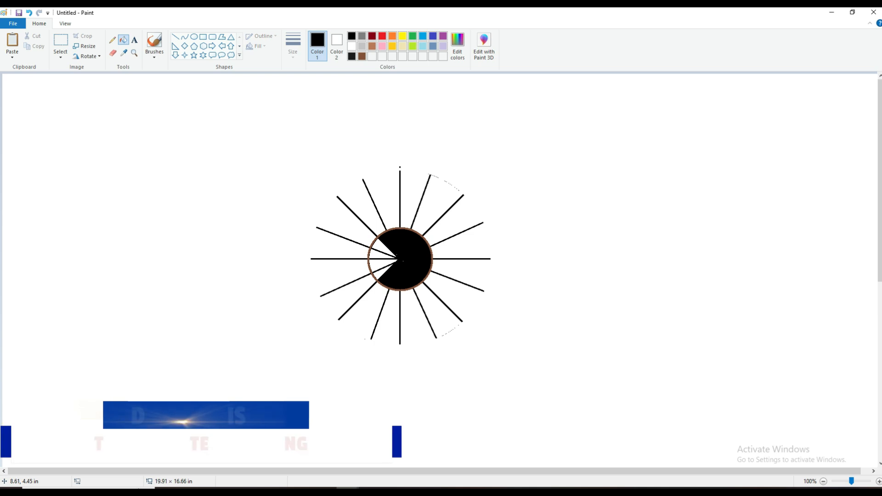
click(378, 266)
click(378, 256)
click(380, 249)
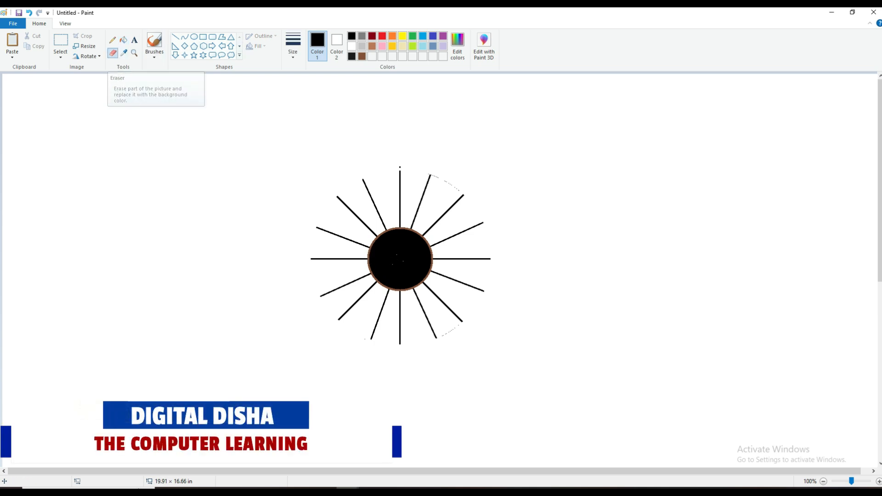
Erase the stray mark above the top spoke and recolour the five upper-left spokes gold.
click(113, 53)
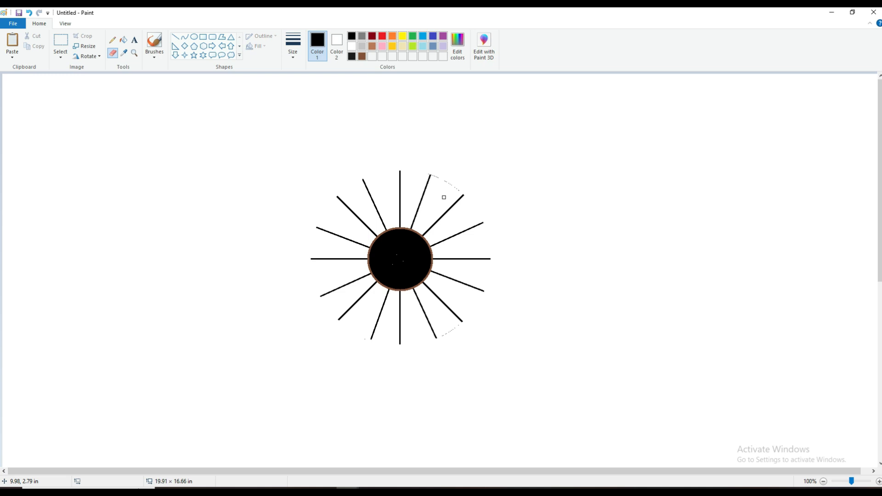
click(184, 37)
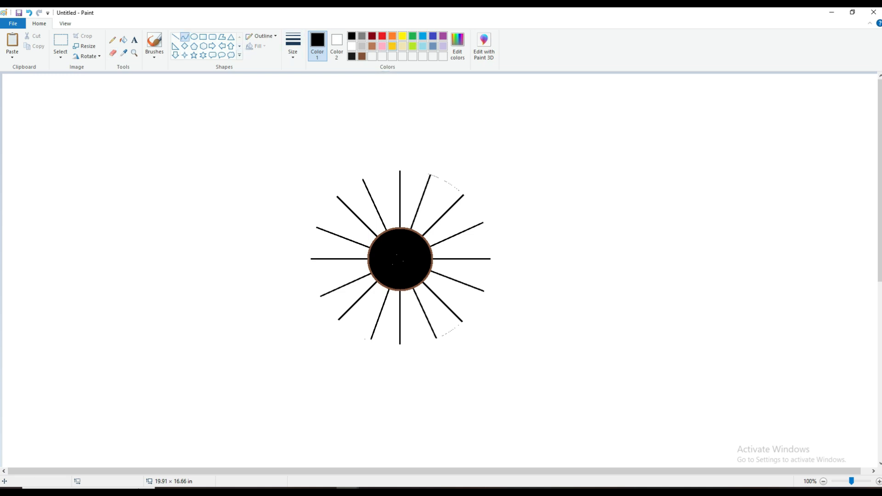
click(123, 40)
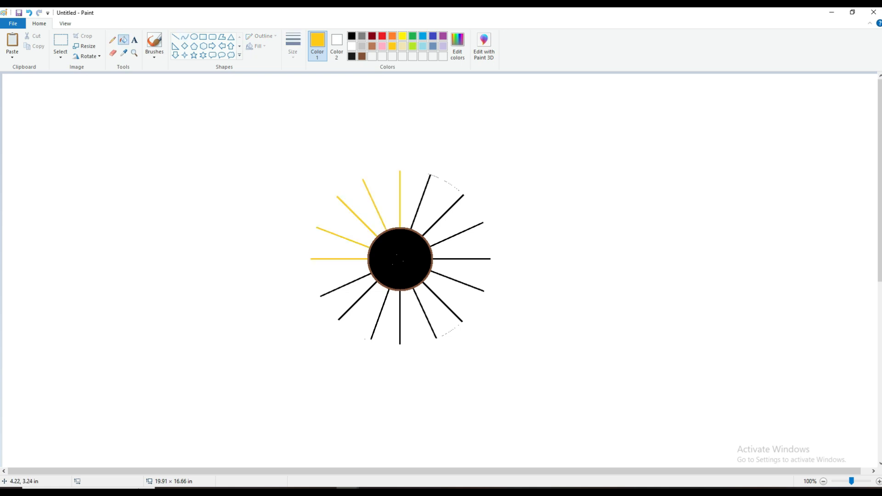
Draw four rounded gold petal tips joining the ends of the five gold spokes with the Curve tool.
click(185, 37)
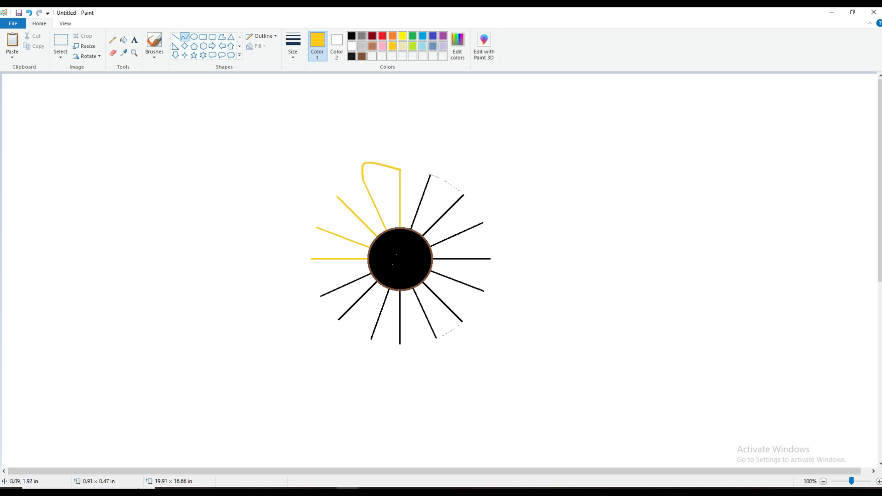
drag(532, 190, 429, 179)
key(ctrl+z)
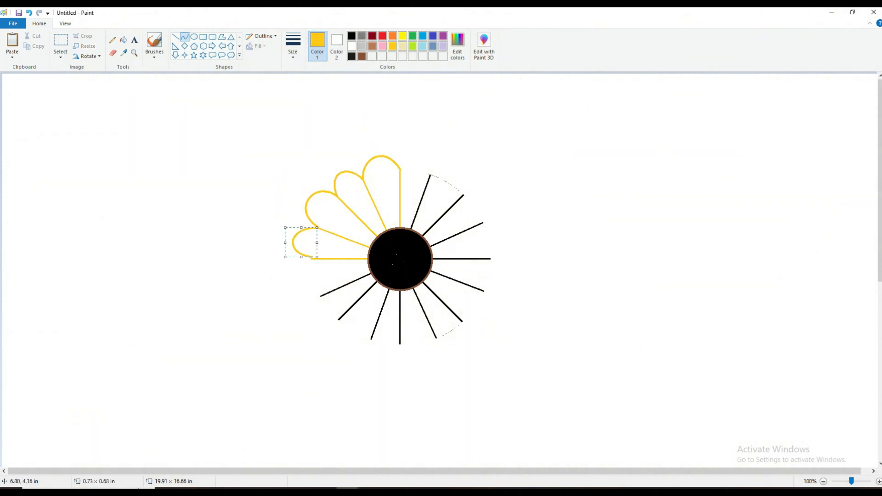
click(60, 44)
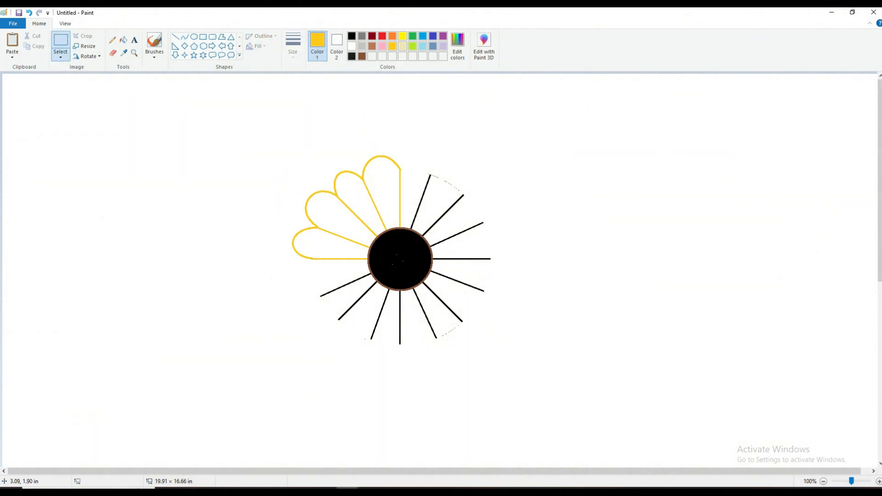
Fill the four gold-outlined petals with bright yellow.
click(124, 39)
click(322, 244)
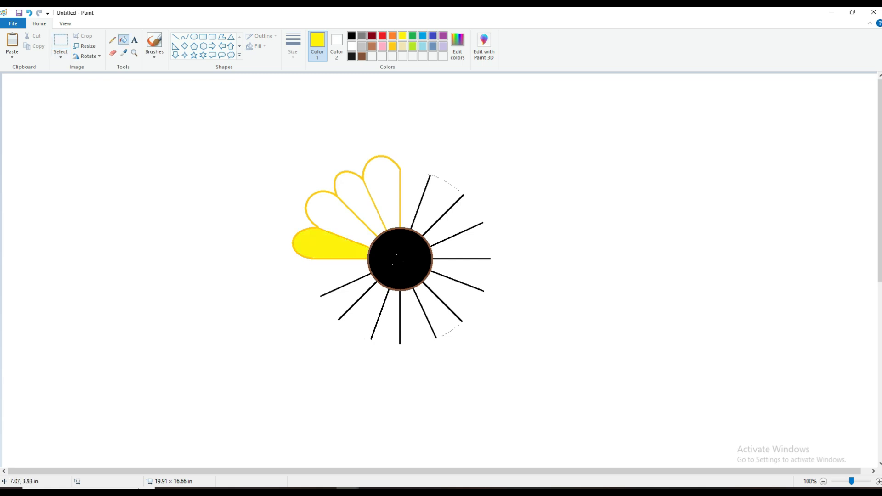
click(333, 214)
click(354, 193)
click(381, 183)
Copy the finished upper-left quarter of the flower and place the copy in the empty area to its right.
click(60, 44)
drag(378, 253, 236, 112)
key(ctrl+c)
key(ctrl+v)
drag(104, 174, 664, 226)
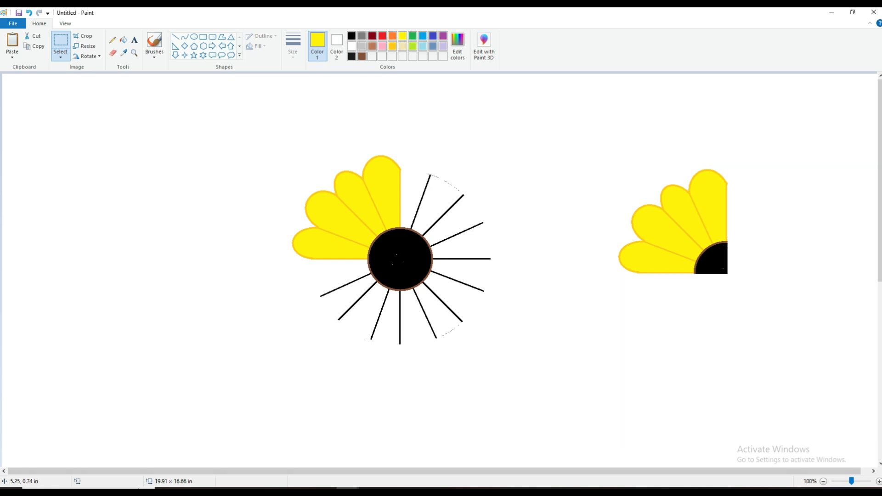
Delete the original flower with its spokes and move the quarter-flower copy into its place.
drag(234, 107, 506, 409)
key(Delete)
drag(673, 229, 330, 257)
Duplicate the quarter flower, flip the copy horizontally and align it alongside to form the upper half.
click(35, 46)
click(12, 41)
click(87, 56)
click(102, 108)
drag(42, 170, 419, 262)
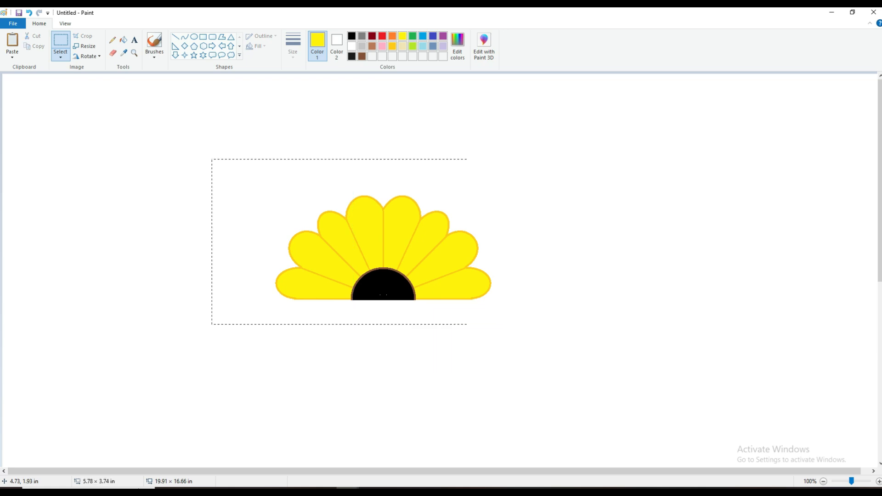
Duplicate the half flower, turn the copy upside down and join it below to complete the round flower.
click(35, 46)
click(13, 40)
drag(151, 165, 406, 348)
click(87, 56)
click(102, 89)
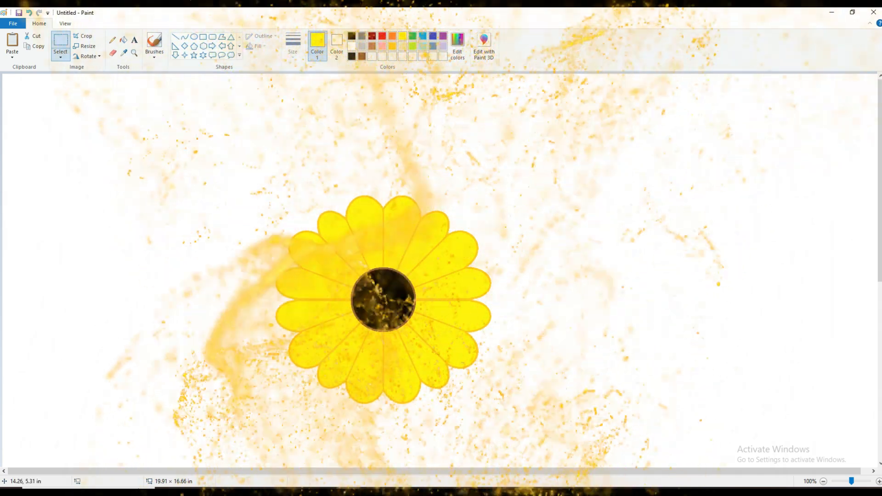
Move the flower to the upper-left area of the canvas and place a copy resized to 50% at its right.
drag(470, 393, 511, 431)
drag(383, 357, 174, 288)
click(34, 46)
click(13, 40)
drag(157, 204, 488, 177)
click(87, 46)
text(50)
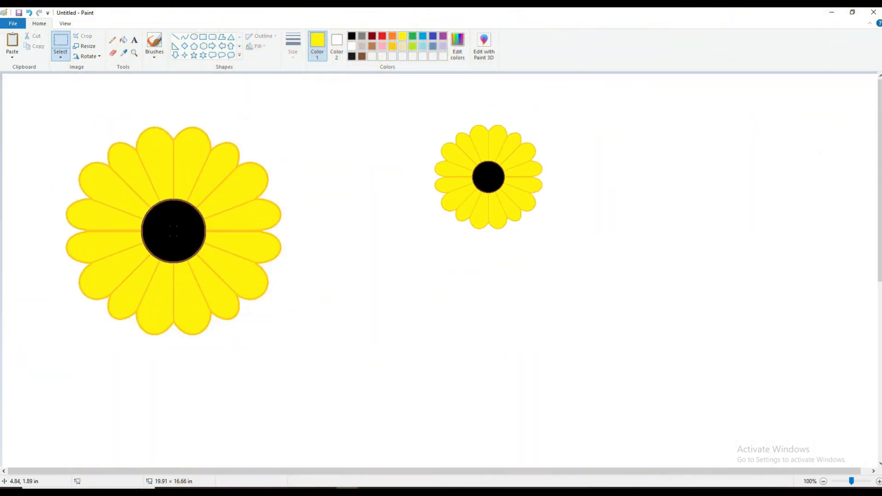
Mix a darker shade of brown and fill the large flower's centre with it.
click(194, 37)
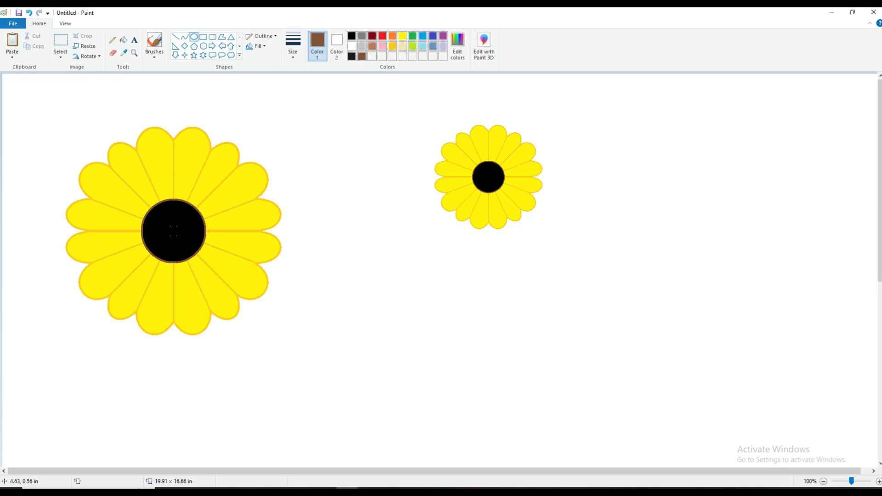
click(123, 39)
click(458, 46)
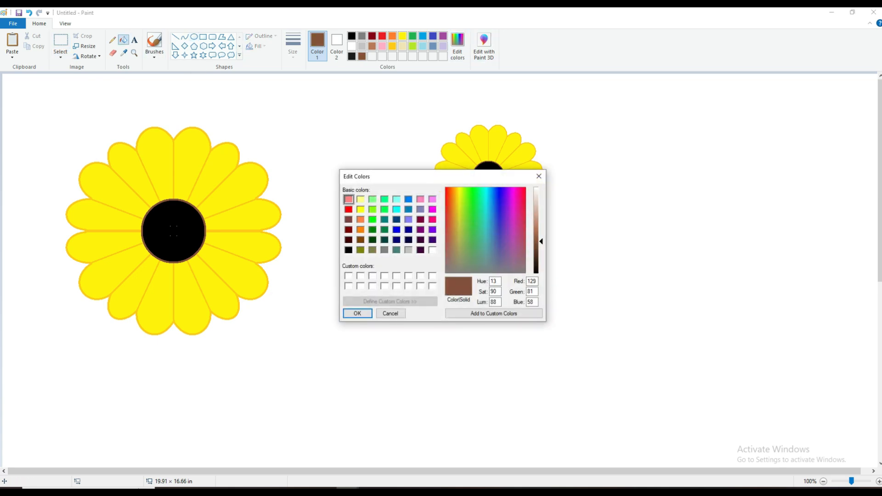
click(449, 243)
drag(542, 241, 541, 249)
click(357, 313)
click(183, 220)
key(ctrl+z)
click(183, 220)
Darken the custom brown further and refill the large flower's centre with the very dark shade.
click(457, 46)
click(356, 311)
click(182, 227)
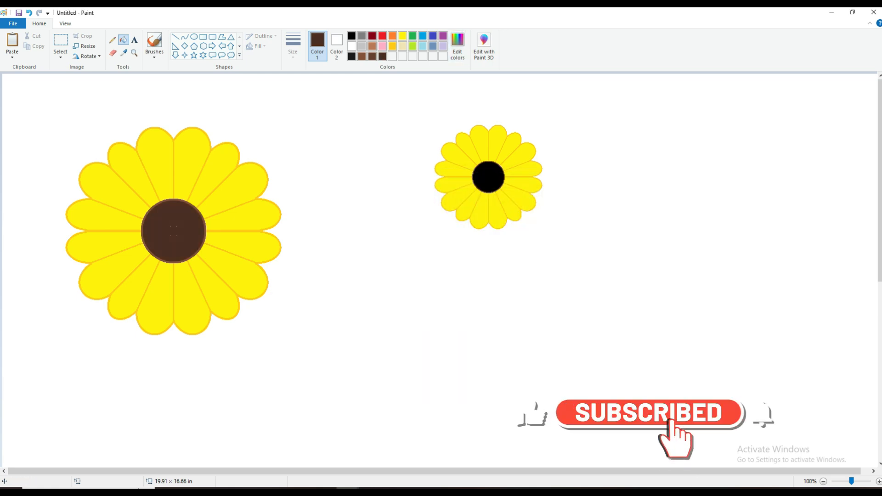
click(458, 46)
click(357, 313)
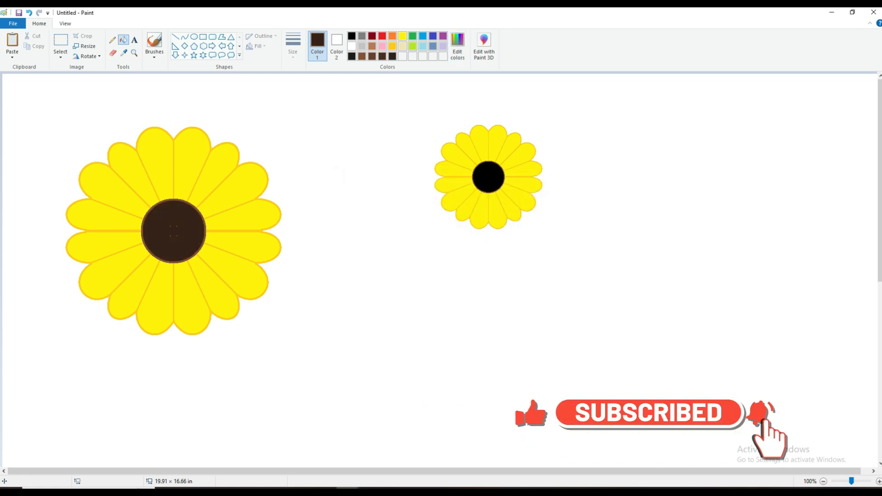
Speckle the large flower's dark centre with small yellow dots using the Pencil.
click(112, 40)
click(293, 46)
click(403, 36)
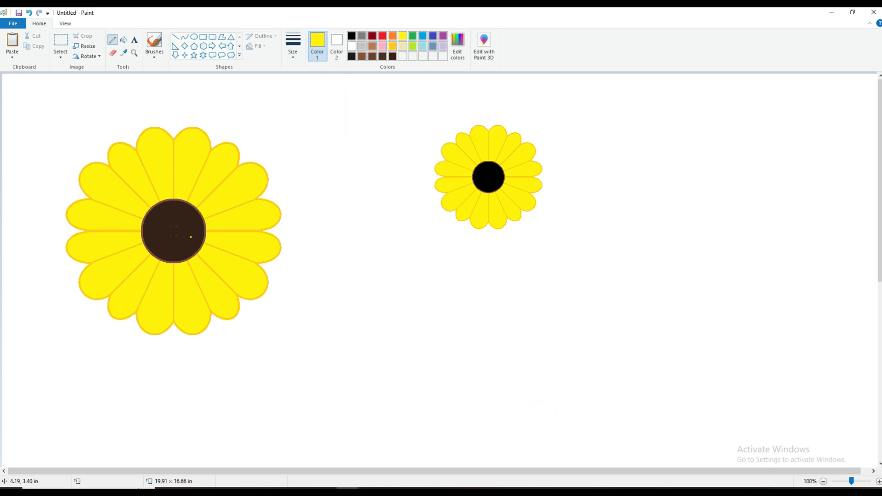
click(293, 46)
click(315, 125)
Widen the canvas to 39.87 in and move the large flower to the right of the small one.
click(823, 481)
drag(443, 258, 881, 258)
click(60, 40)
drag(179, 230, 11, 104)
key(Escape)
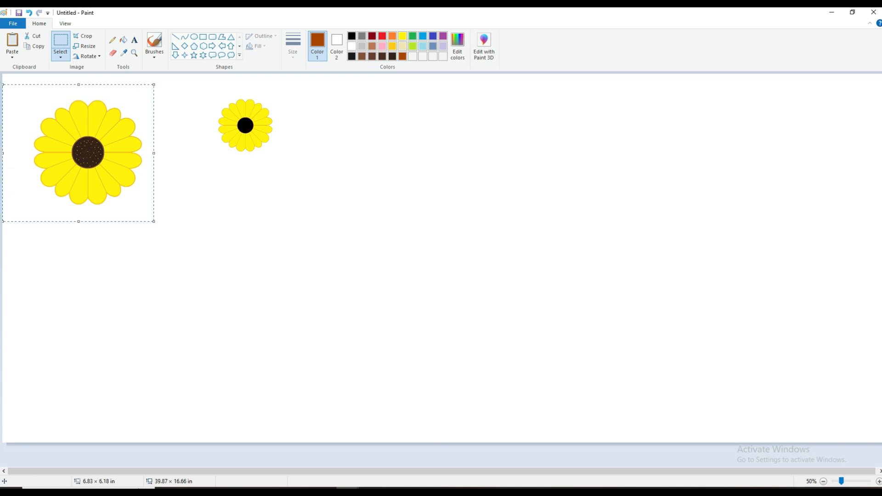
drag(88, 153, 418, 163)
Draw the left edge of the stem as a long brown curve running down from beneath the large flower.
click(184, 36)
click(362, 56)
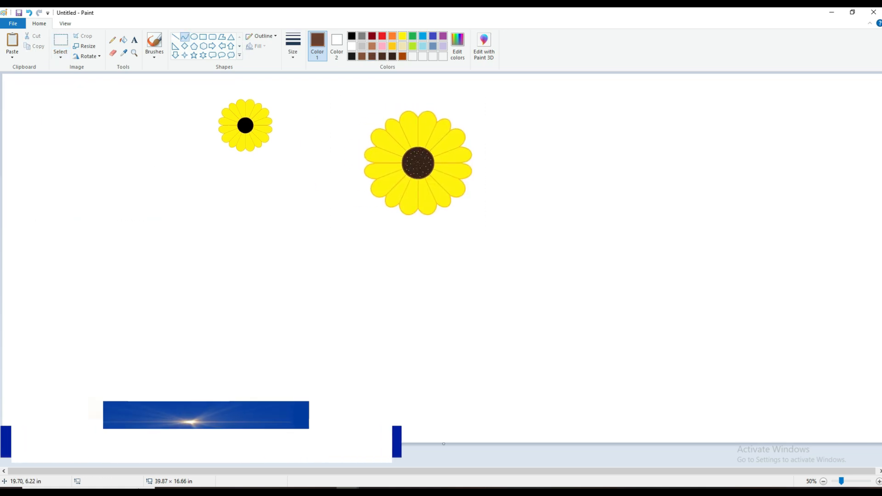
drag(436, 206, 486, 389)
mouse_move(462, 297)
mouse_down()
mouse_move(480, 285)
mouse_move(485, 312)
mouse_up()
click(536, 254)
drag(444, 206, 491, 388)
drag(470, 299, 498, 303)
key(ctrl+z)
Draw the stem's right edge as a second brown curve and close the stem at its base.
drag(445, 207, 496, 382)
drag(464, 221, 461, 232)
mouse_move(475, 287)
mouse_down()
mouse_move(502, 327)
mouse_move(498, 361)
mouse_move(517, 335)
mouse_move(487, 275)
mouse_up()
drag(480, 389, 483, 390)
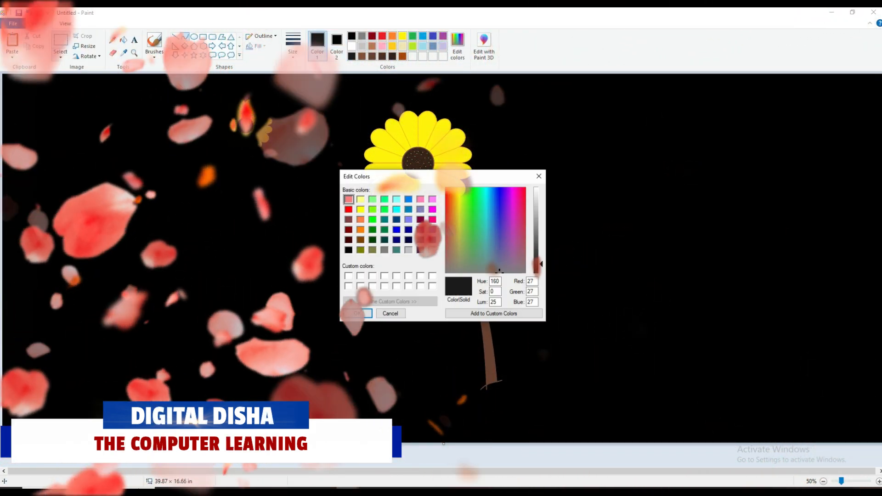
Draw two dark green leaf outlines with midribs, one on each side of the upper stem, using the Curve tool.
key(Return)
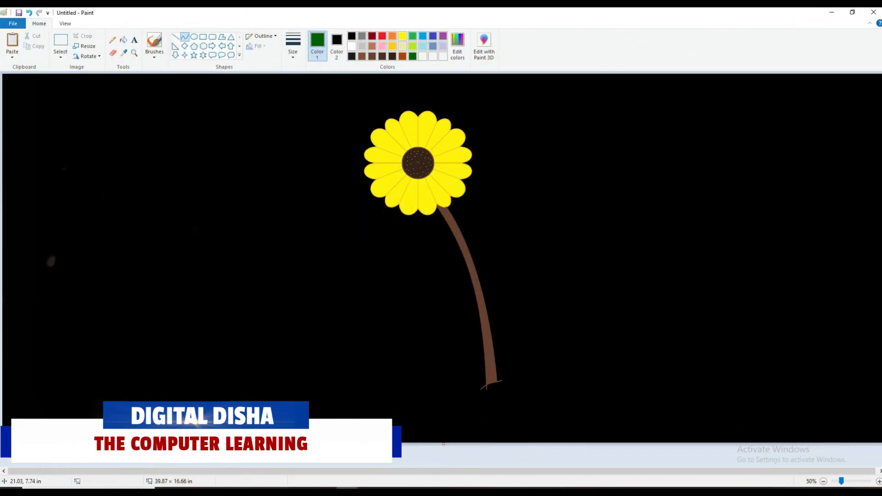
click(487, 218)
click(473, 248)
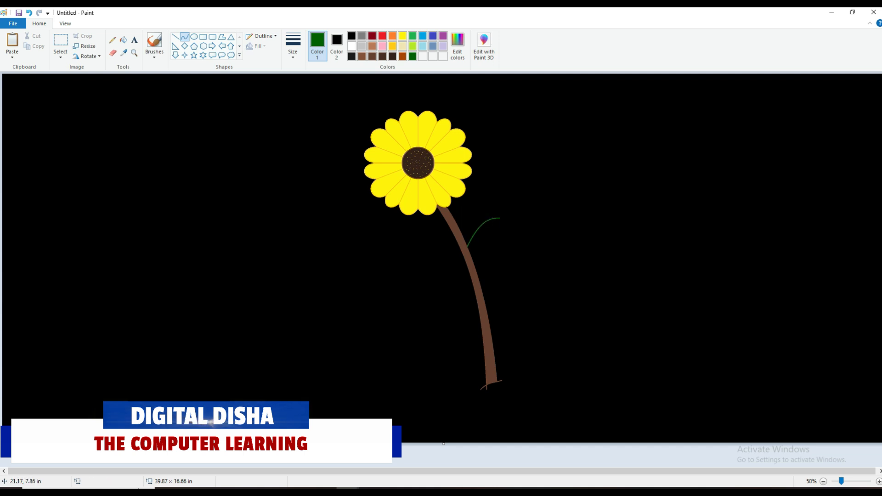
drag(468, 247, 498, 220)
key(ctrl+z)
mouse_move(467, 264)
mouse_down()
mouse_move(417, 244)
mouse_move(446, 249)
mouse_move(419, 256)
mouse_move(447, 275)
mouse_up()
click(424, 239)
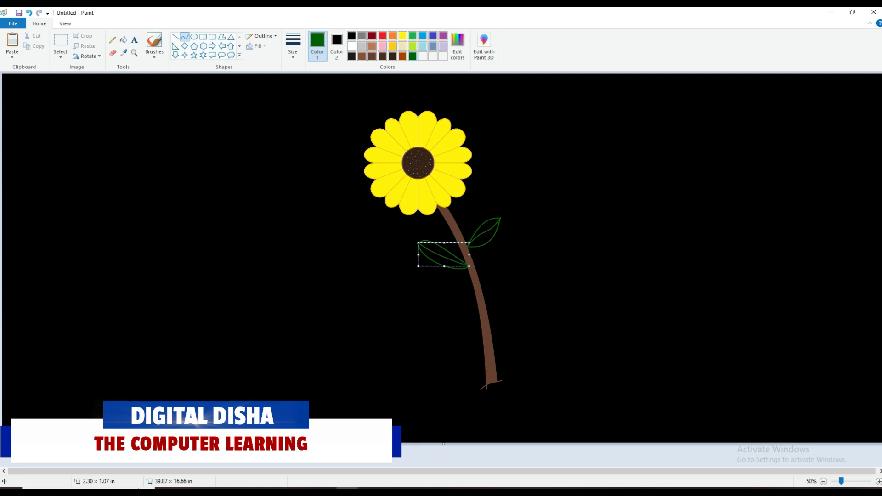
Draw short dark green side veins branching from the midribs of both leaves with the Line tool.
click(632, 217)
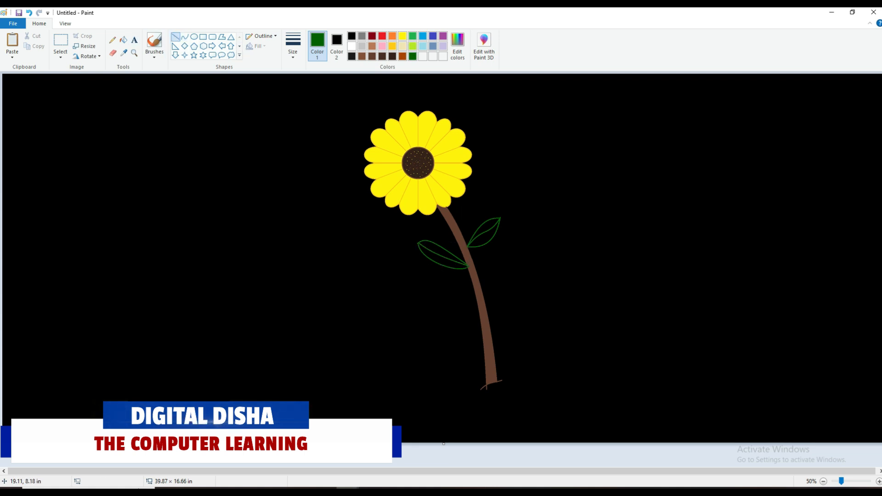
drag(436, 242, 435, 248)
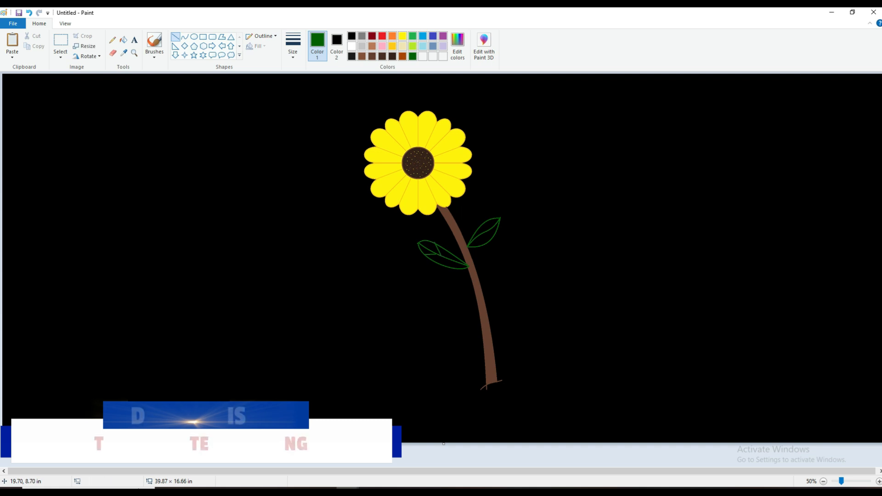
click(504, 271)
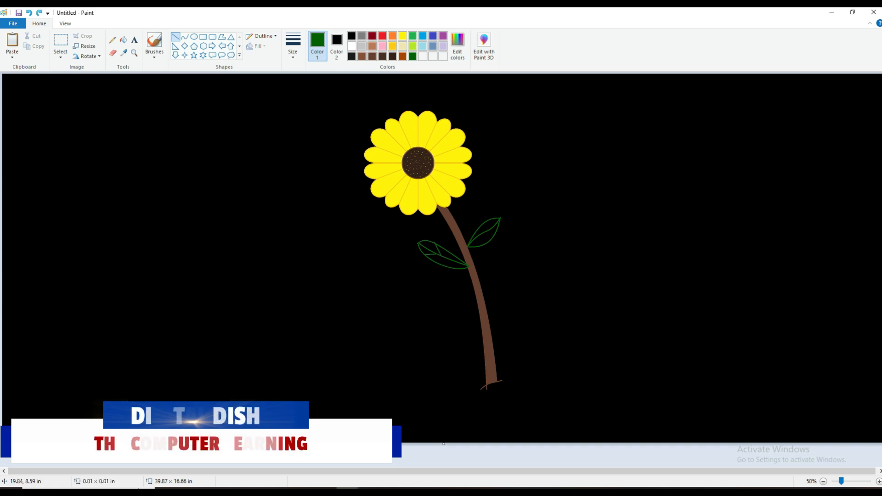
drag(445, 250, 450, 258)
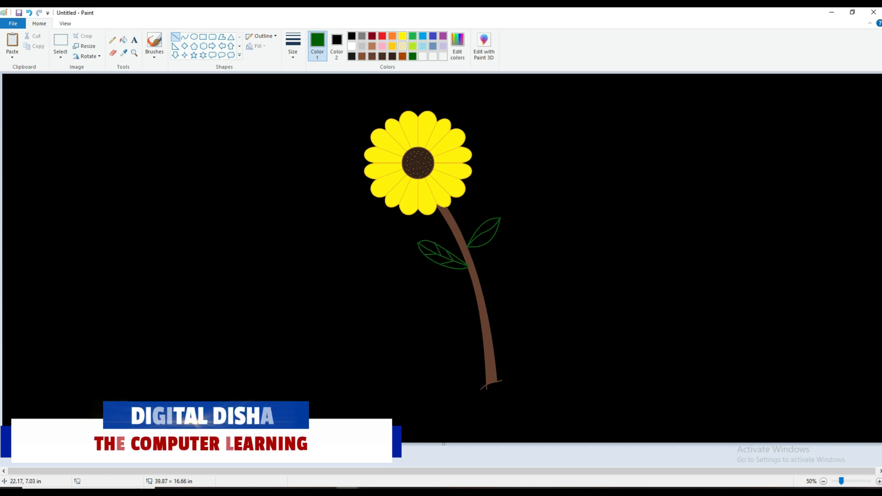
drag(492, 219, 481, 231)
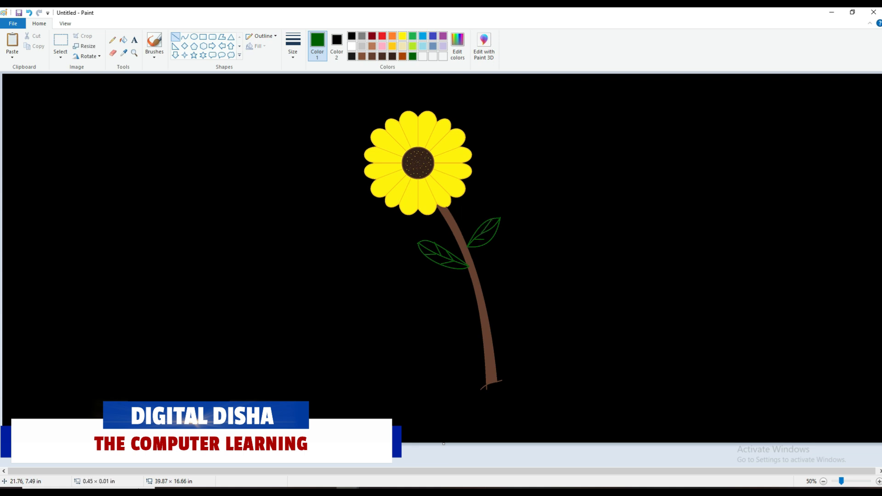
click(124, 39)
click(413, 46)
click(430, 248)
key(ctrl+z)
Choose a dark green colour (red 0, green 64, blue 0) and fill all sections of both leaves with it.
click(458, 45)
click(538, 255)
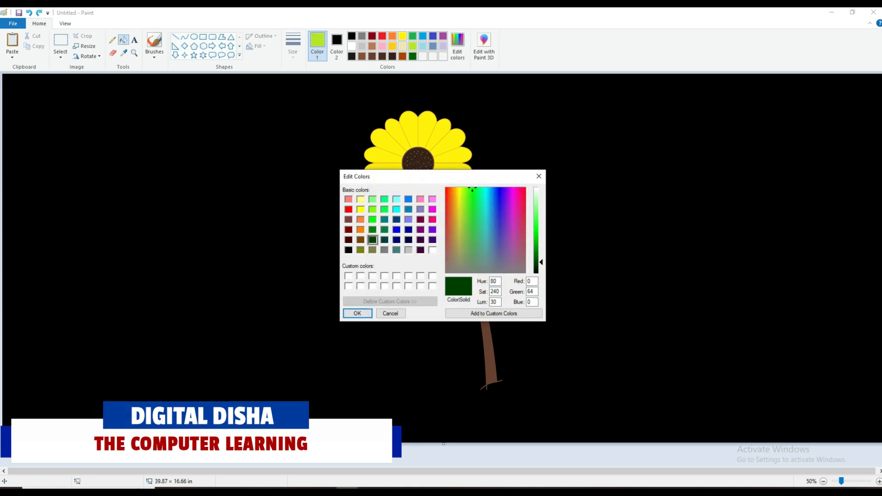
click(357, 312)
click(423, 250)
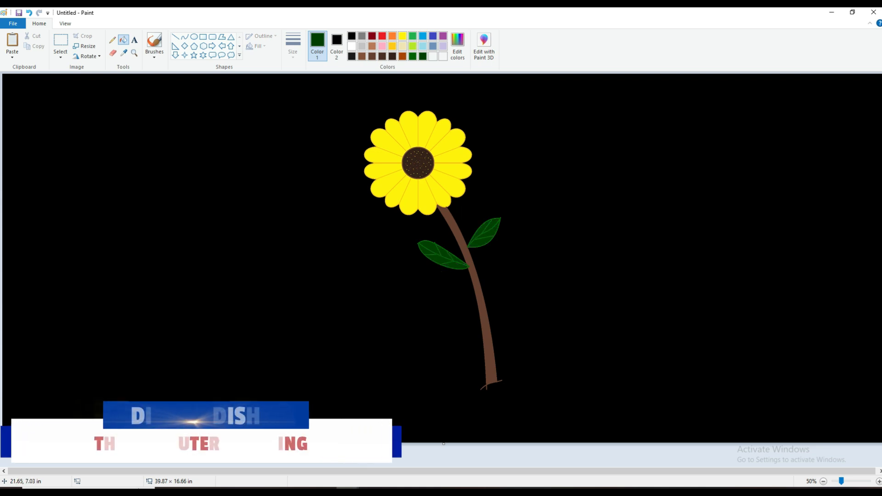
Make a free-form selection around the large flower and copy it.
click(60, 40)
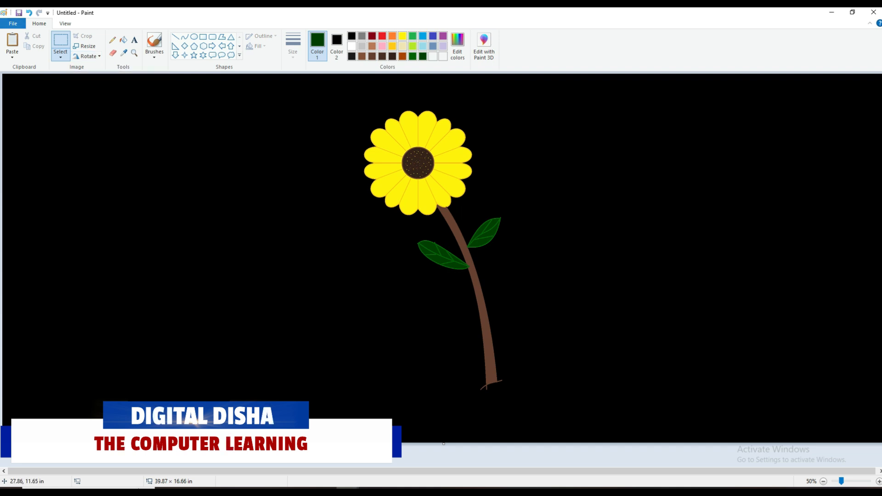
click(60, 57)
click(80, 90)
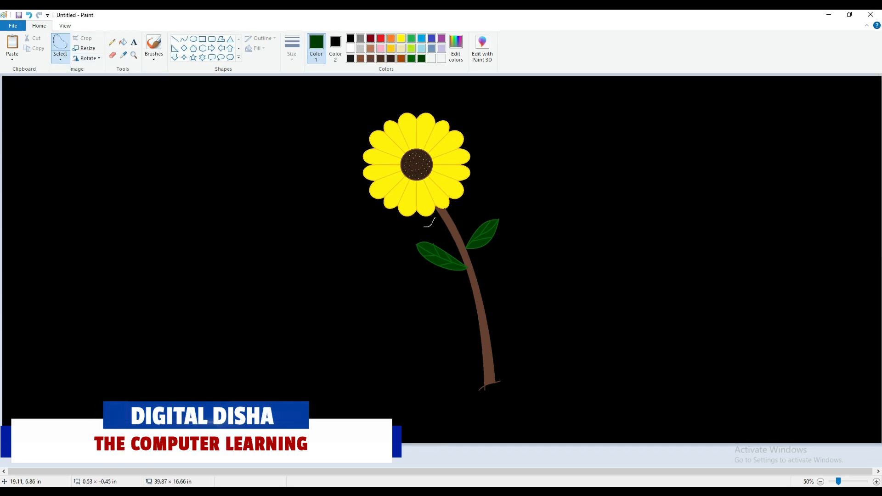
mouse_move(423, 227)
mouse_down()
mouse_move(465, 198)
mouse_move(475, 172)
mouse_move(467, 119)
mouse_move(412, 100)
mouse_move(357, 149)
mouse_move(355, 186)
mouse_move(406, 226)
mouse_move(425, 227)
mouse_up()
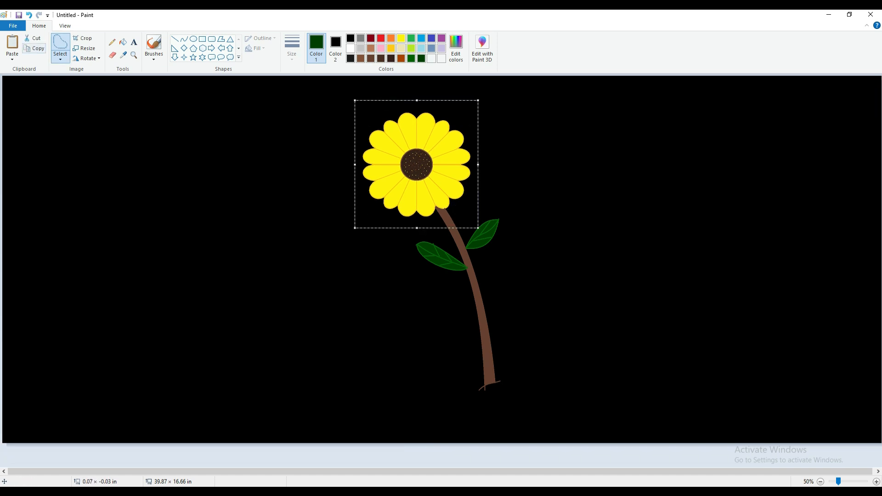
Paste a flower copy right of the upper leaves, resize it to 50%, and place a second small flower left of the stem.
click(12, 44)
drag(64, 140, 539, 191)
key(ctrl+w)
text(50)
key(Return)
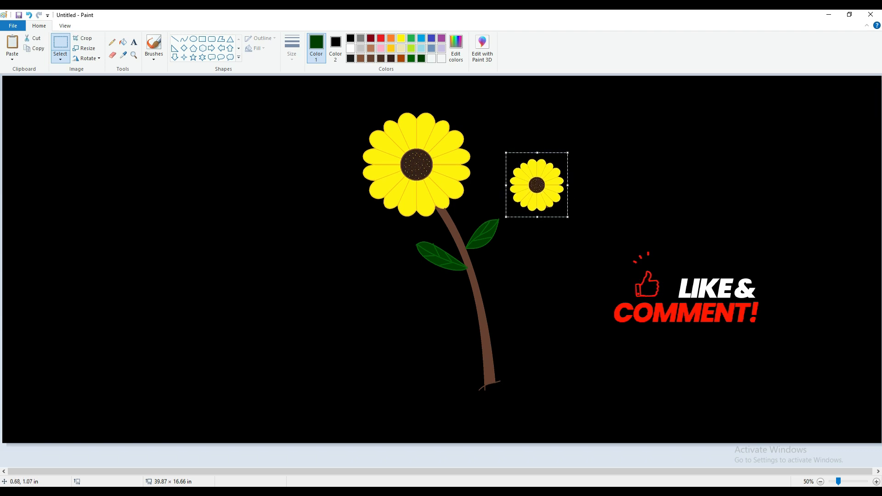
key(ctrl+v)
drag(34, 109, 377, 277)
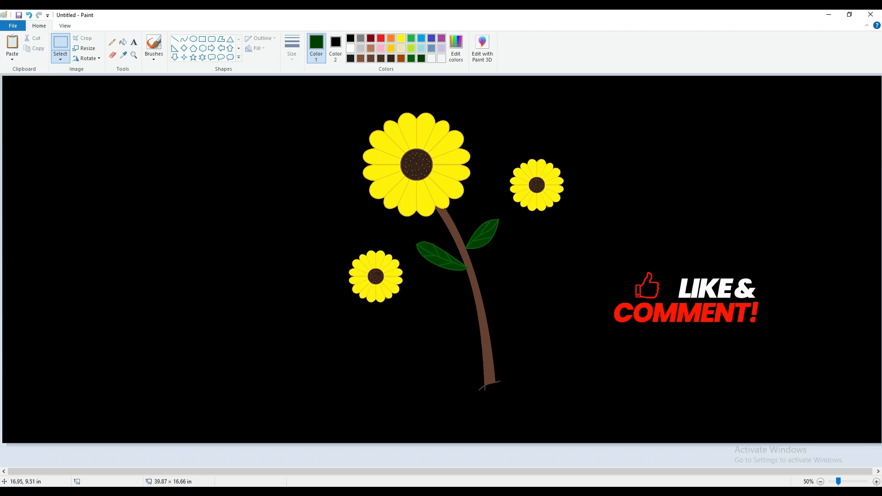
Draw the two brown curved edges of a branch from the small left flower to the lower stem.
click(184, 39)
click(370, 59)
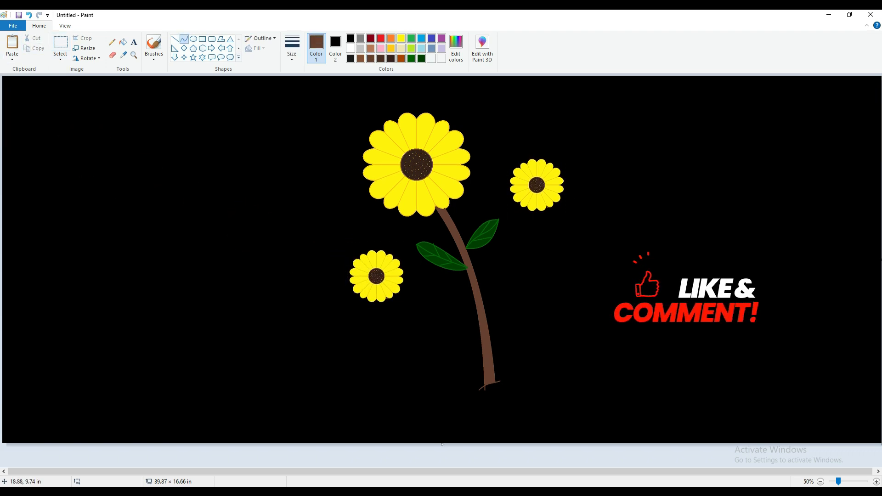
drag(450, 300, 477, 326)
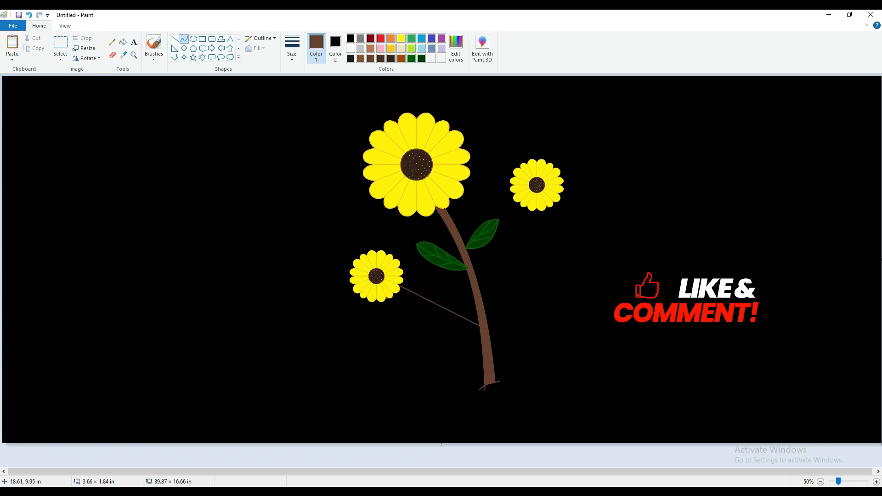
mouse_move(412, 296)
mouse_down()
mouse_move(480, 330)
mouse_move(427, 293)
mouse_move(435, 298)
mouse_up()
Move the small right flower down beside the upper right leaf, and fill the left branch and stem with dark brown.
drag(557, 246, 537, 249)
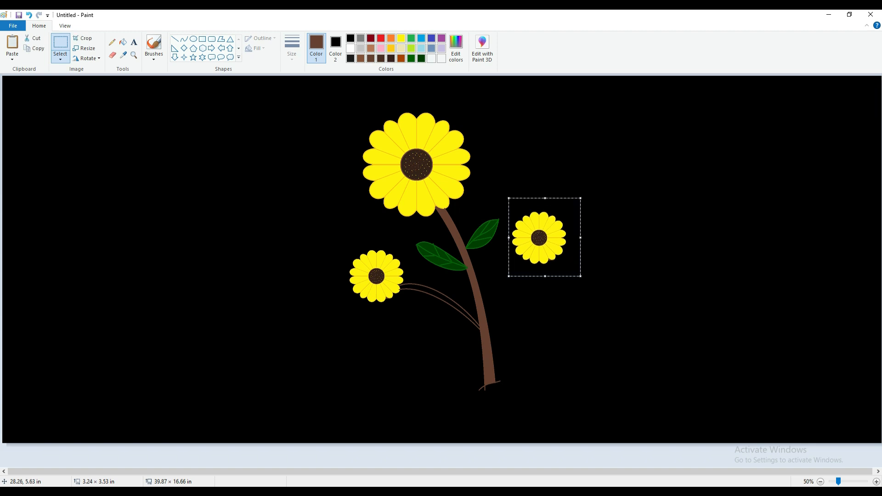
click(538, 162)
click(124, 42)
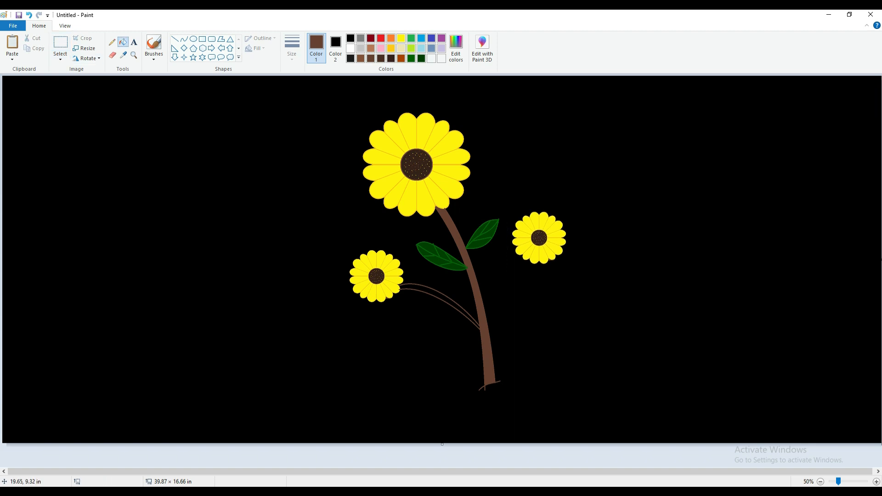
click(430, 290)
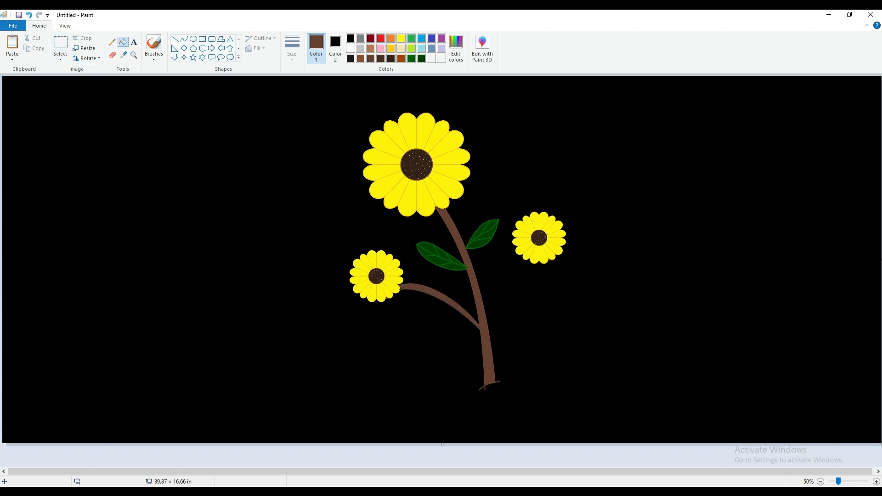
click(432, 291)
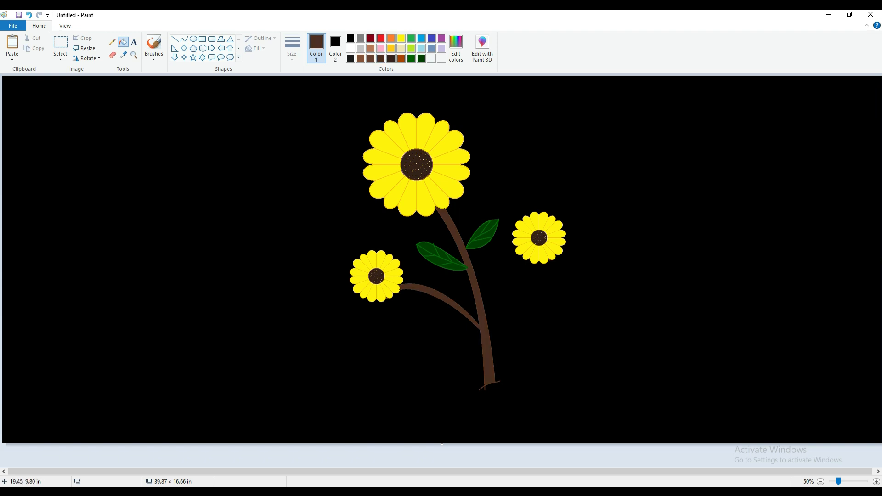
Draw the two dark brown curved edges of a branch from the small right flower down to the main stem.
click(184, 39)
drag(514, 265, 522, 258)
drag(497, 301, 525, 254)
click(509, 263)
click(565, 290)
mouse_move(496, 314)
mouse_down()
mouse_move(522, 259)
mouse_move(503, 279)
mouse_up()
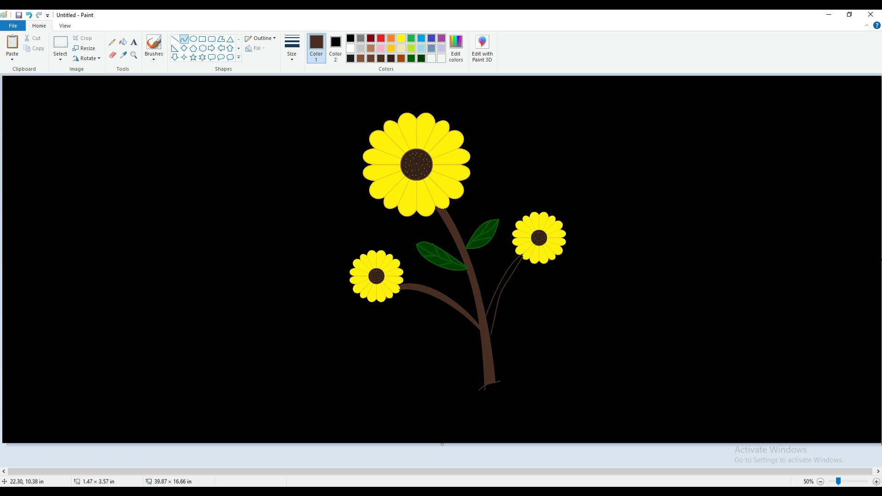
click(509, 269)
drag(491, 335, 488, 334)
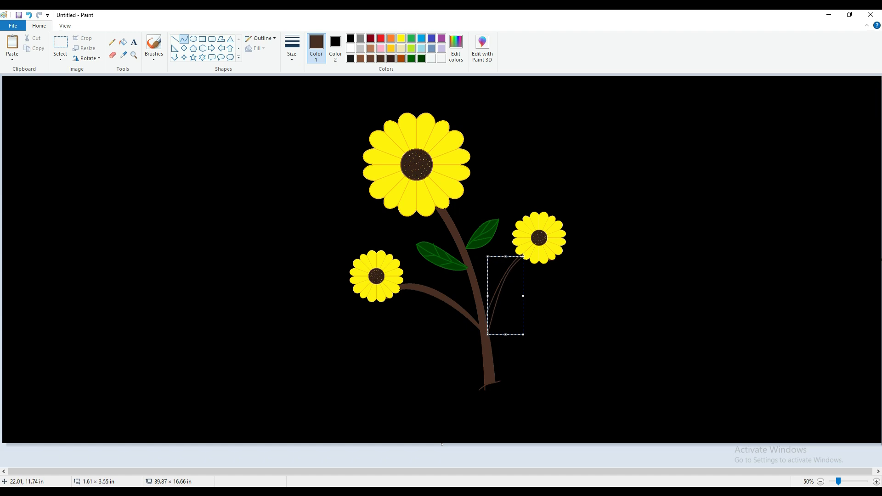
Fill the right branch with dark brown up to where it joins the main stem.
click(247, 175)
click(123, 42)
click(490, 310)
Draw a small curved green leaf outline beneath the left branch and fill it with dark green.
click(184, 39)
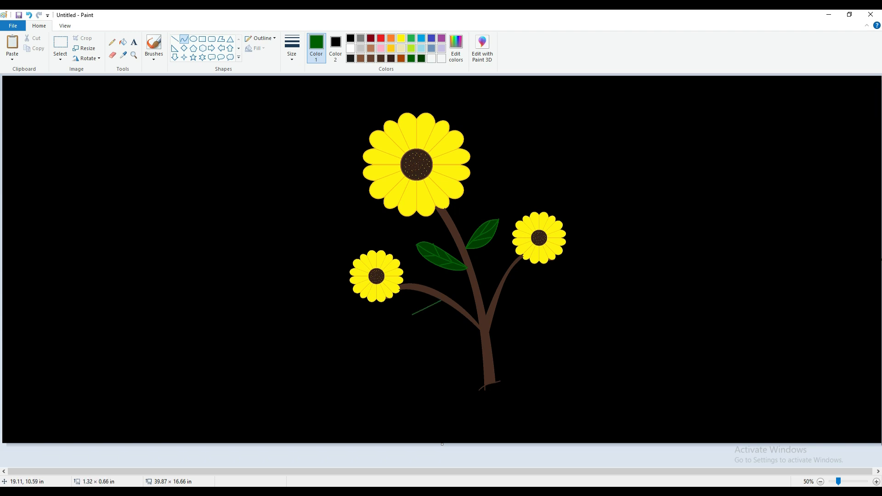
drag(412, 314, 430, 324)
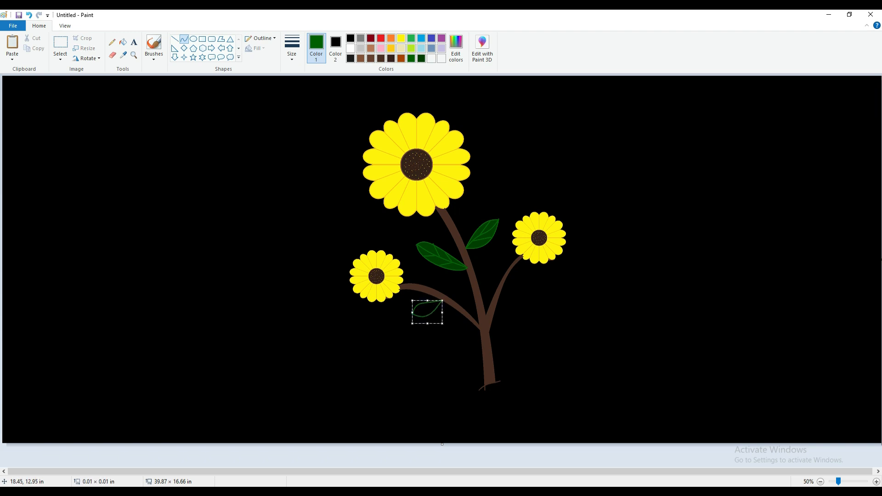
click(122, 42)
click(426, 309)
Draw a curved green leaf outline on the outer side of the right branch, undoing the first curve.
click(184, 38)
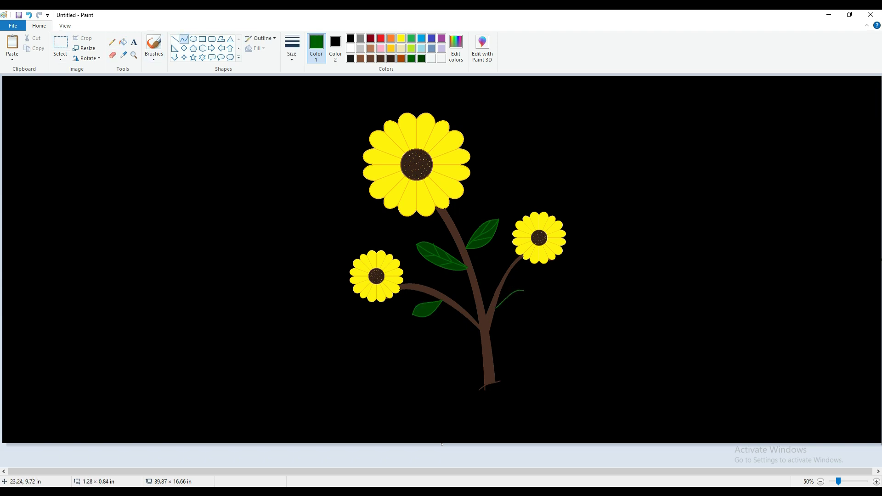
key(ctrl+z)
mouse_move(511, 299)
mouse_down()
mouse_move(518, 287)
mouse_move(509, 311)
mouse_up()
click(494, 307)
mouse_move(524, 301)
mouse_down()
mouse_move(528, 307)
mouse_move(535, 292)
mouse_up()
click(533, 279)
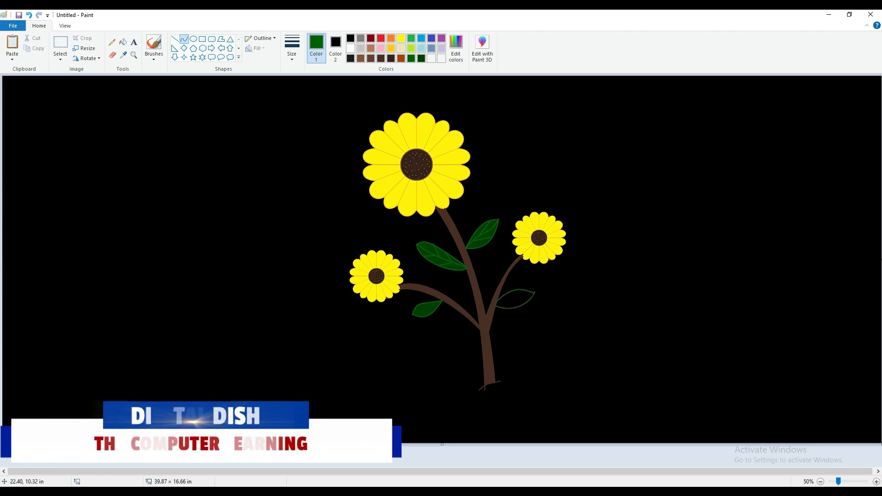
Fill the leaf beside the right branch with the darkest green.
click(123, 42)
click(421, 58)
click(515, 296)
click(511, 304)
Draw green curved veins inside the small leaves on the lower branches.
click(184, 39)
click(412, 58)
mouse_move(413, 313)
mouse_down()
mouse_move(439, 302)
mouse_move(426, 306)
mouse_up()
click(426, 307)
click(426, 306)
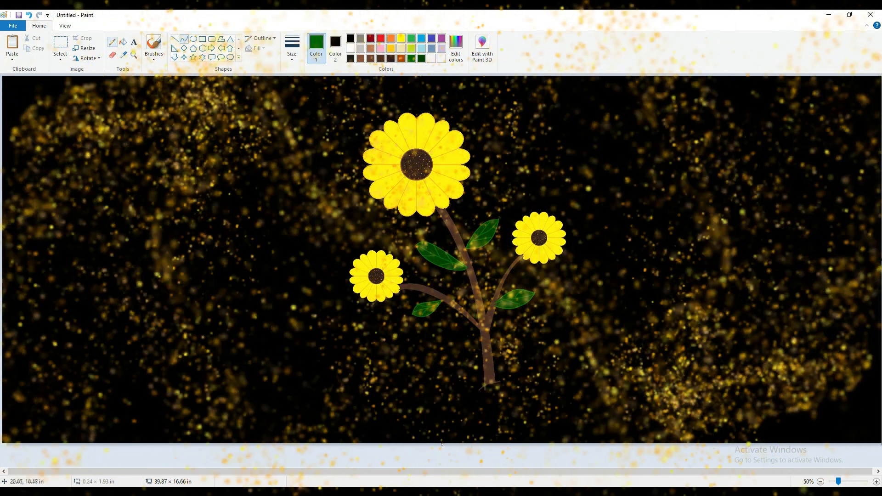
Draw a tuft of green grass blades around the base of the stem with the Pencil, and switch to the brush.
click(112, 42)
mouse_move(464, 371)
mouse_down()
mouse_move(485, 391)
mouse_move(496, 383)
mouse_up()
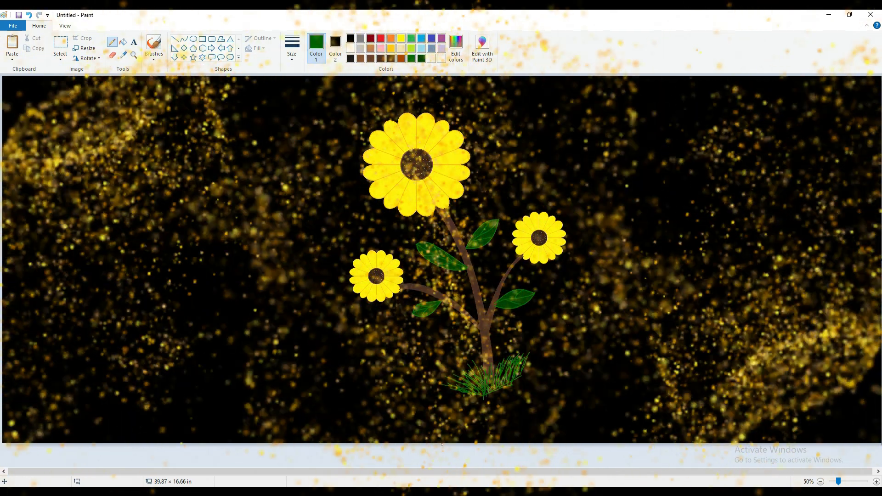
click(154, 54)
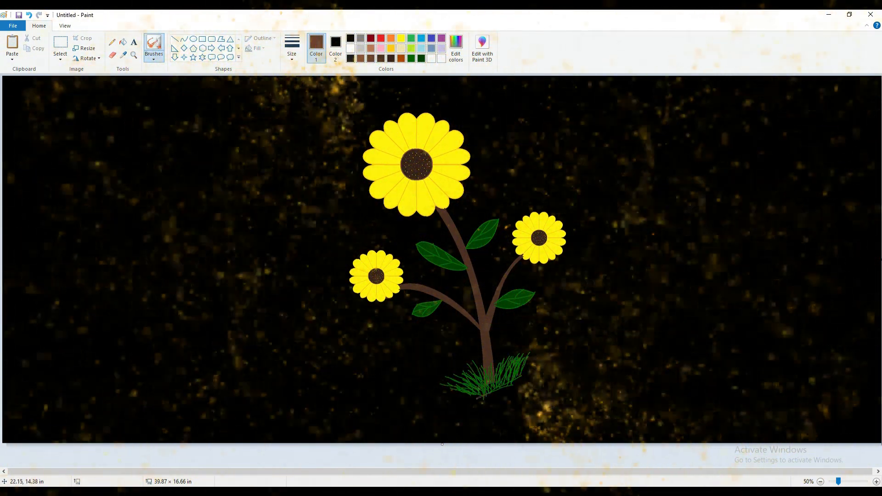